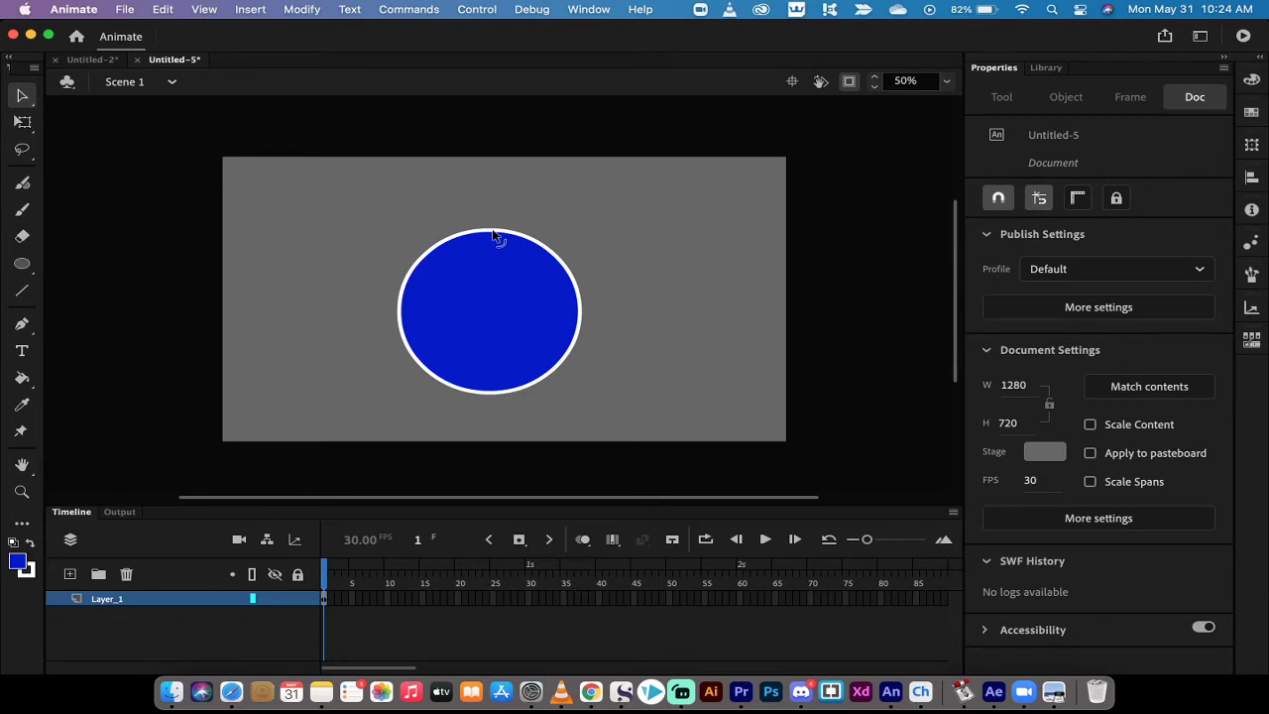
# Curve the circle's top and bottom edges and pull its right and left sides outward into a lemon shape
pyautogui.moveTo(493, 234); pyautogui.dragTo(491, 211)
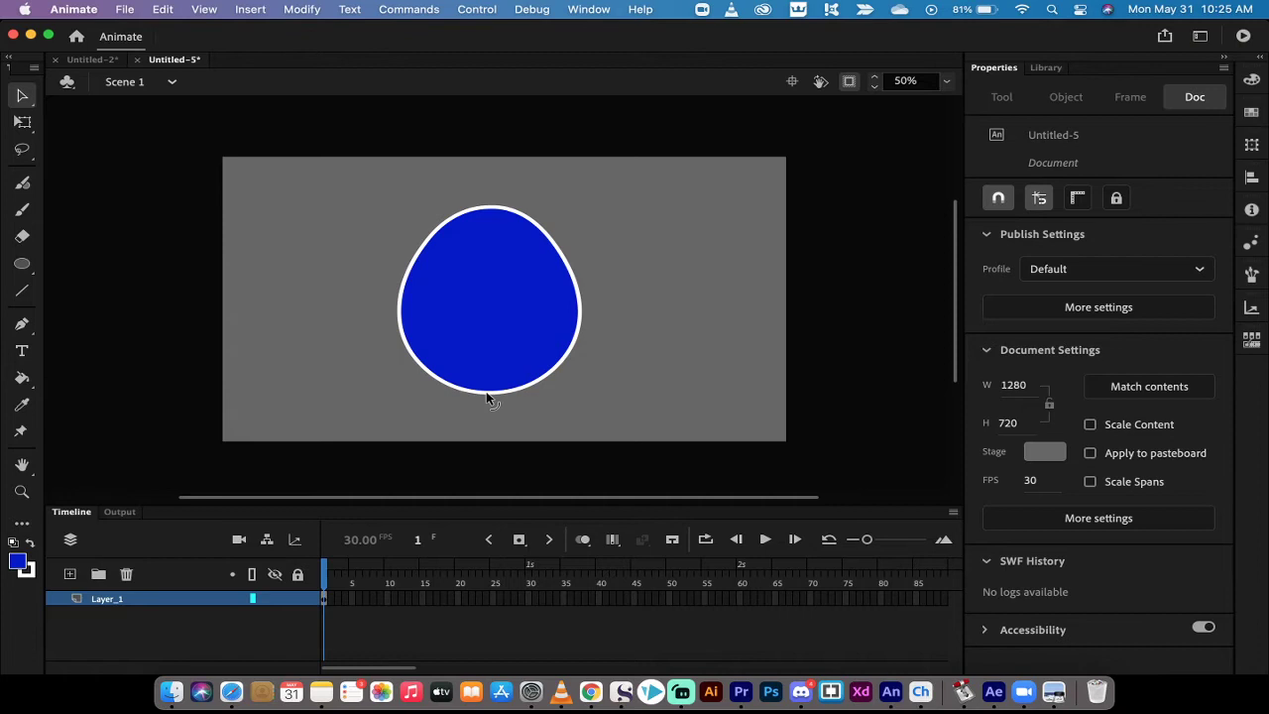
pyautogui.moveTo(486, 393)
pyautogui.mouseDown()
pyautogui.moveTo(482, 420)
pyautogui.moveTo(576, 404)
pyautogui.moveTo(423, 433)
pyautogui.moveTo(485, 439)
pyautogui.moveTo(464, 411)
pyautogui.moveTo(498, 412)
pyautogui.moveTo(484, 395)
pyautogui.mouseUp()
pyautogui.moveTo(582, 295); pyautogui.dragTo(608, 291)
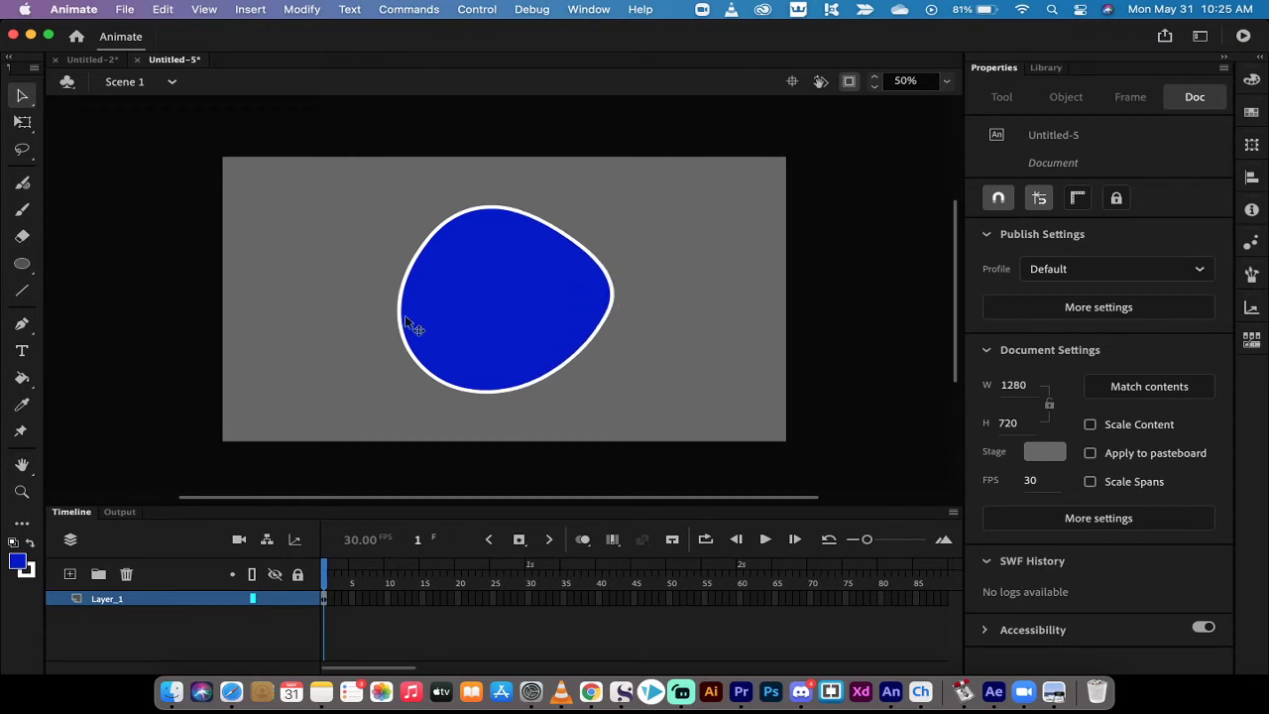
pyautogui.moveTo(398, 308); pyautogui.dragTo(365, 309)
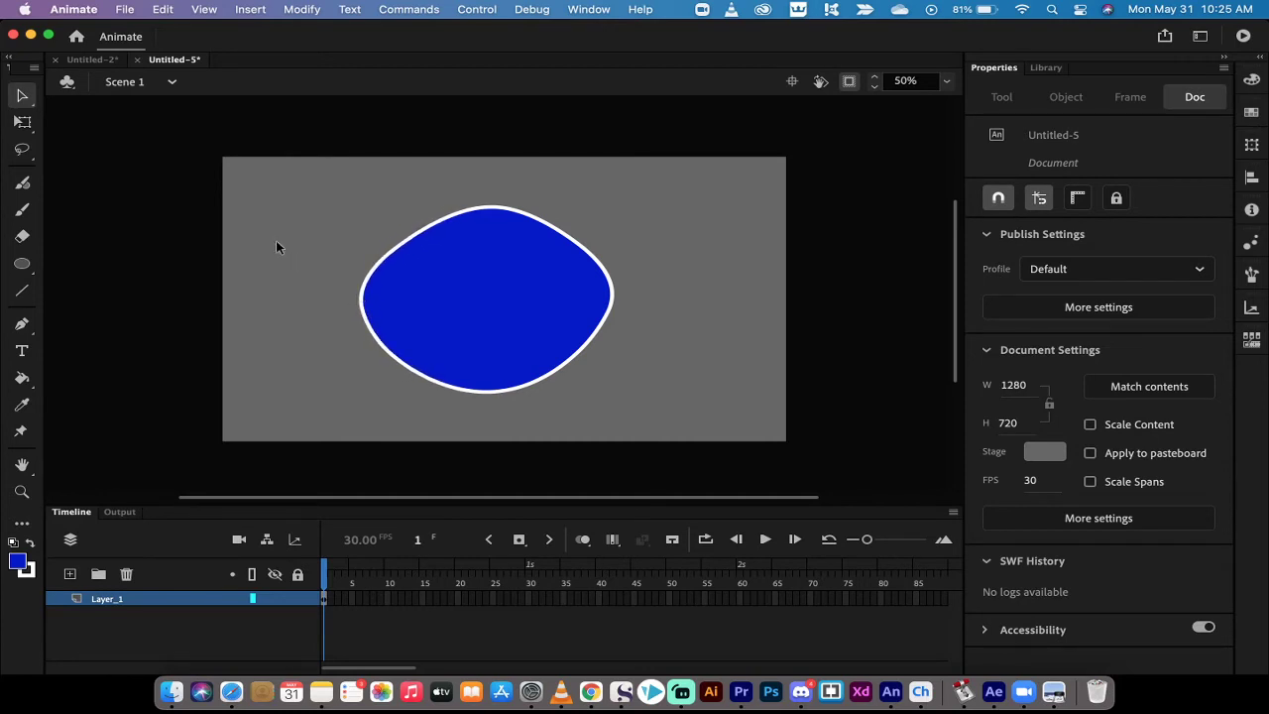
# Delete the blob's white outline and blue fill
pyautogui.click(417, 241)
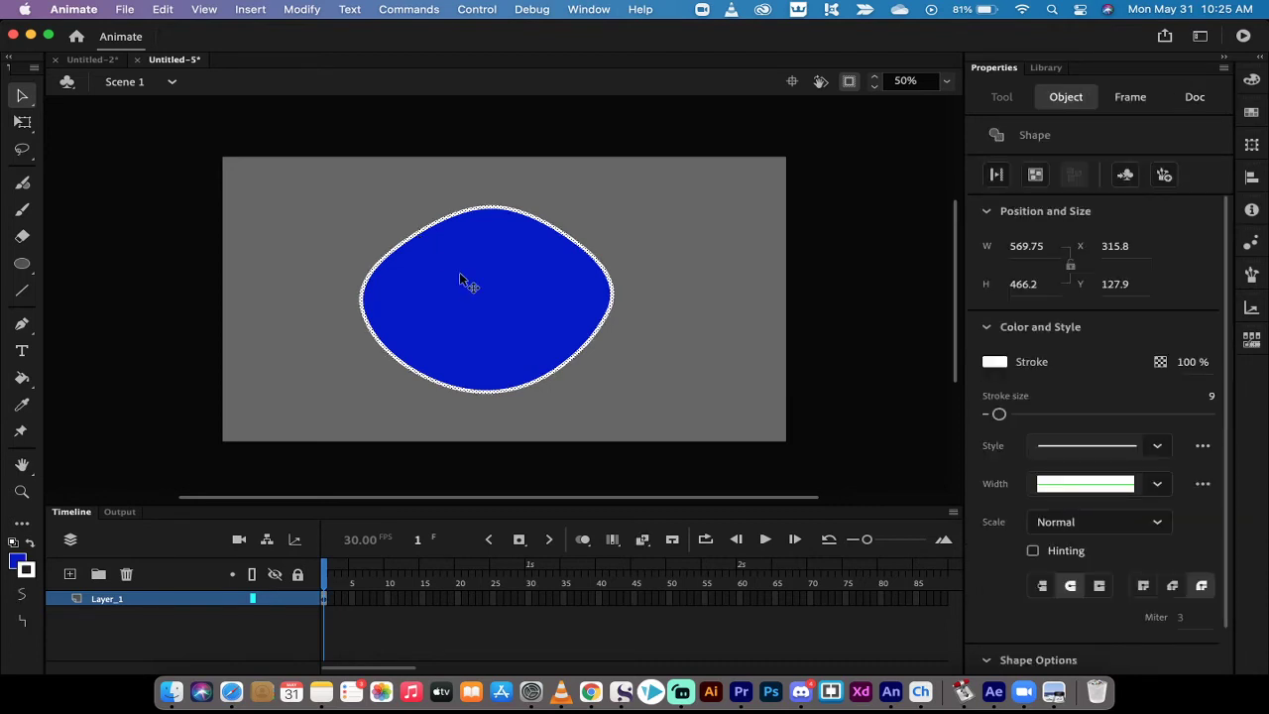
pyautogui.press('Delete')
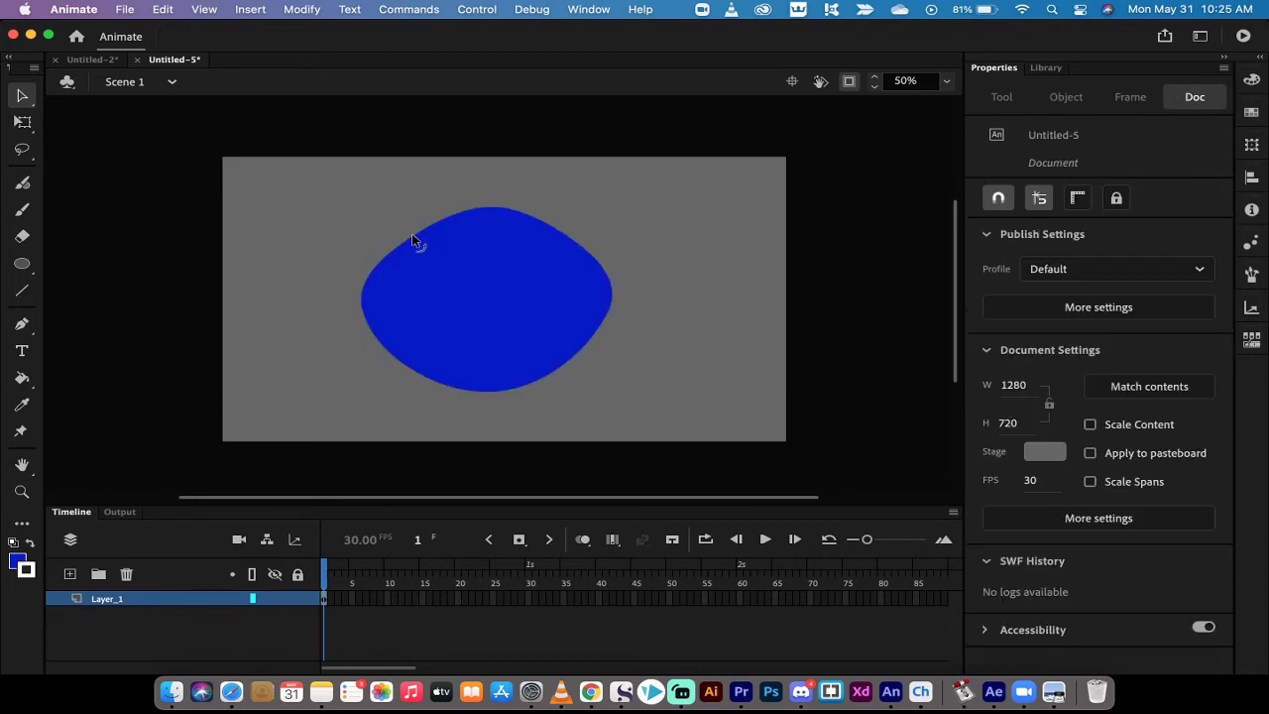
pyautogui.click(447, 273)
pyautogui.press('Delete')
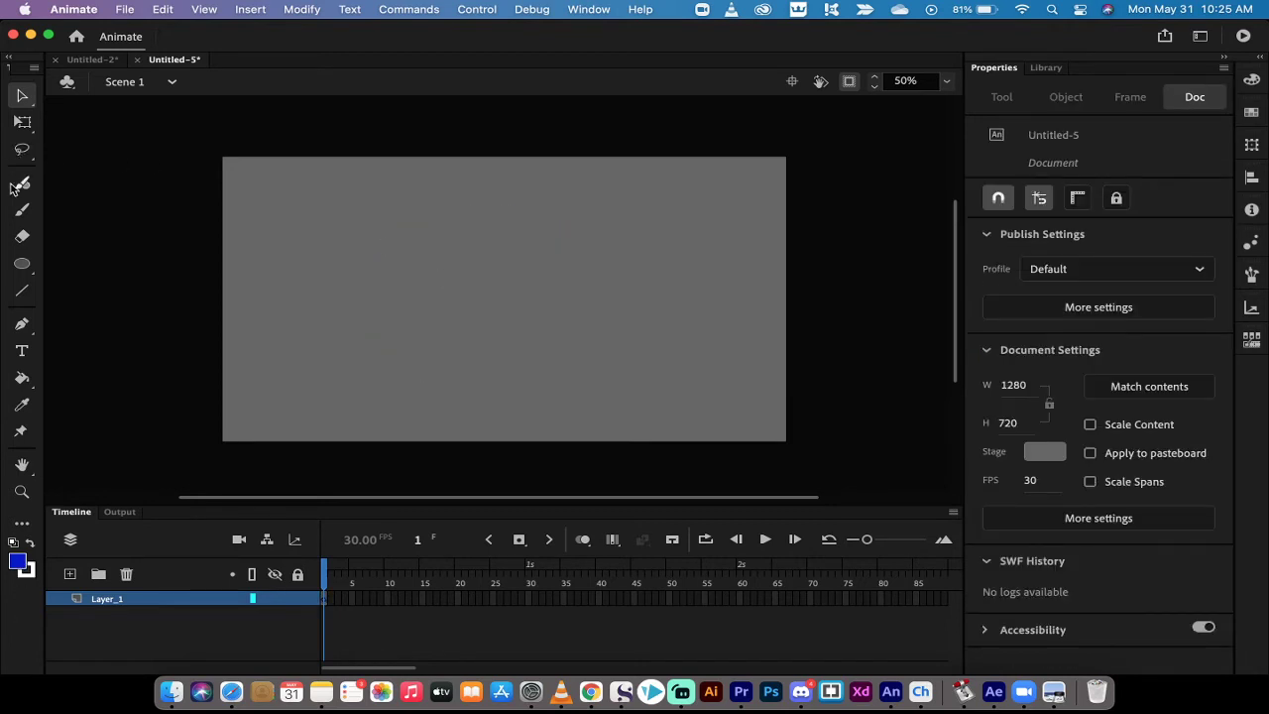
# Draw a new blue circle with white outline and move it, fill and outline together, up and left
pyautogui.click(22, 264)
pyautogui.moveTo(423, 248)
pyautogui.mouseDown()
pyautogui.moveTo(574, 357)
pyautogui.moveTo(597, 404)
pyautogui.mouseUp()
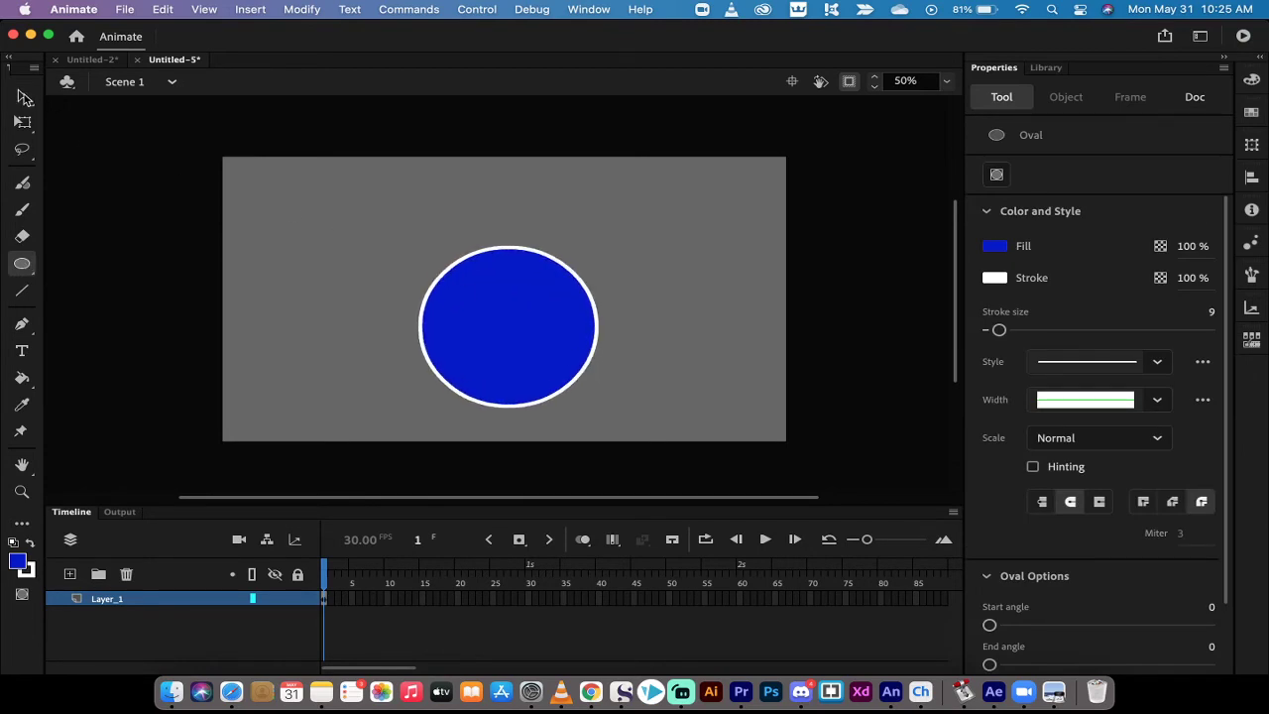
pyautogui.click(22, 95)
pyautogui.moveTo(552, 346); pyautogui.dragTo(523, 284)
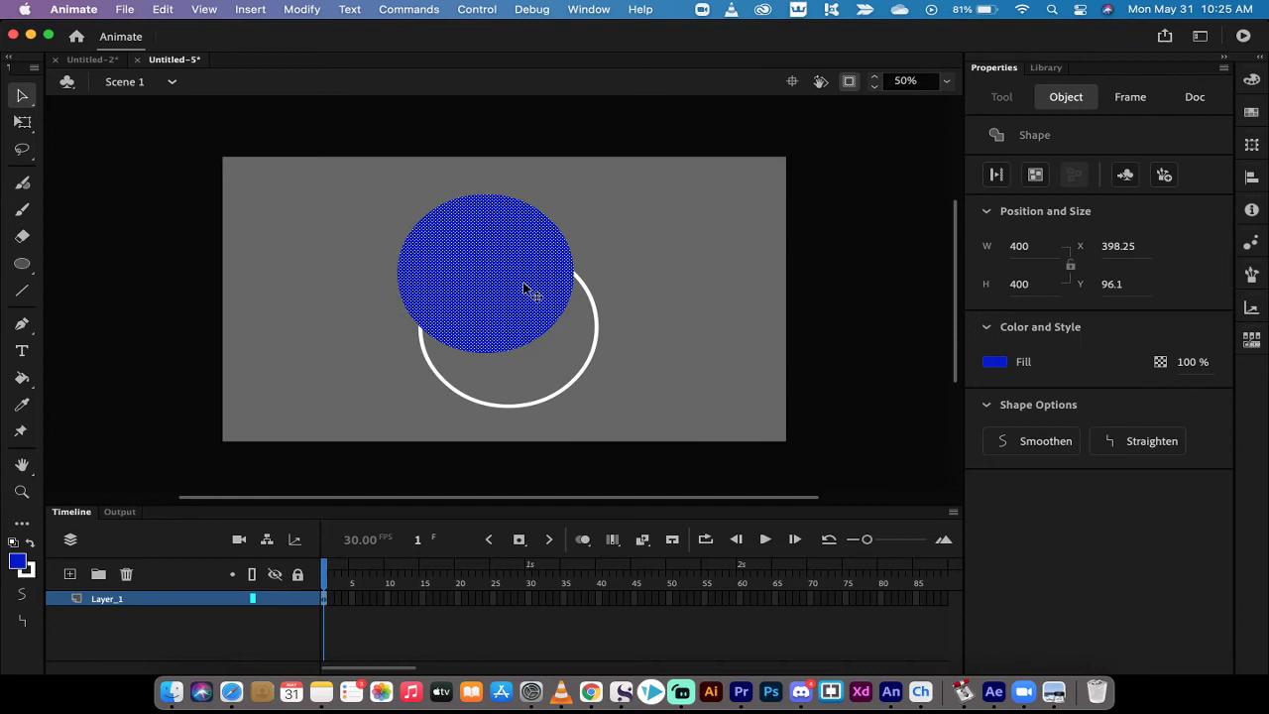
pyautogui.press('cmd+z')
pyautogui.doubleClick(512, 252)
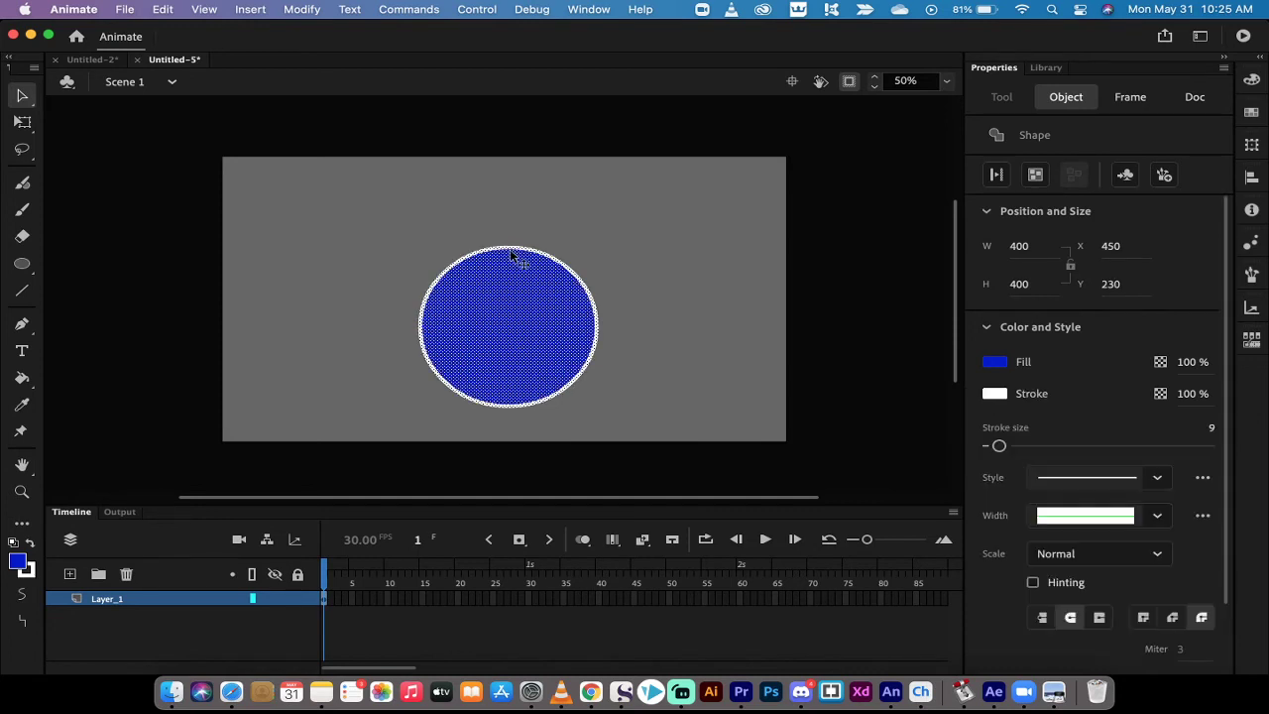
pyautogui.moveTo(509, 311); pyautogui.dragTo(491, 285)
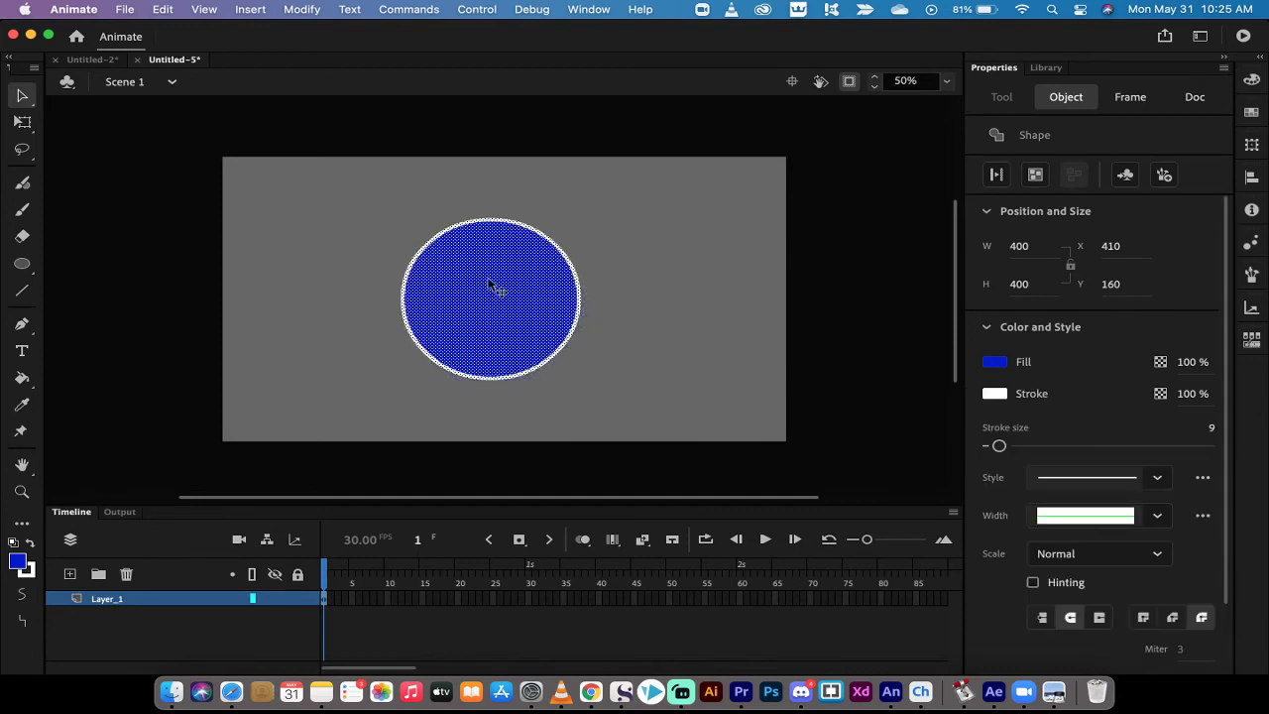
pyautogui.click(294, 182)
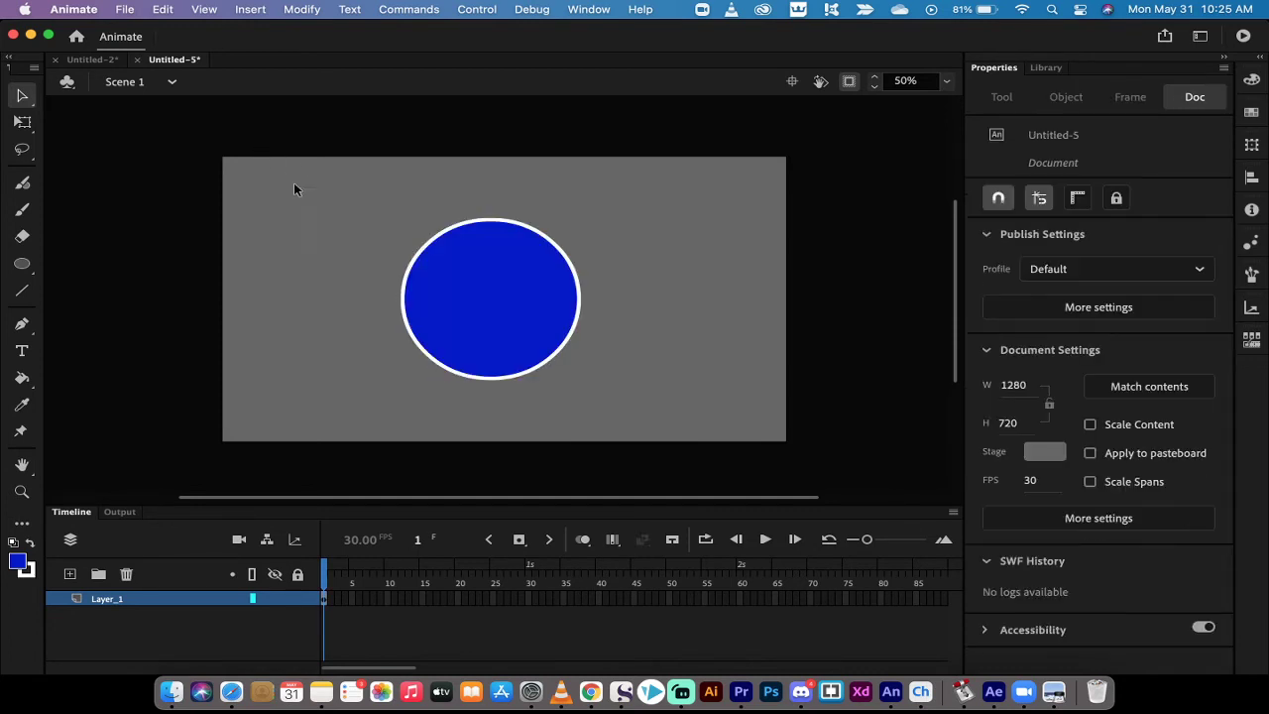
# With the Subselection tool and the stage zoomed to 75%, select the circle's outline path
pyautogui.click(26, 96)
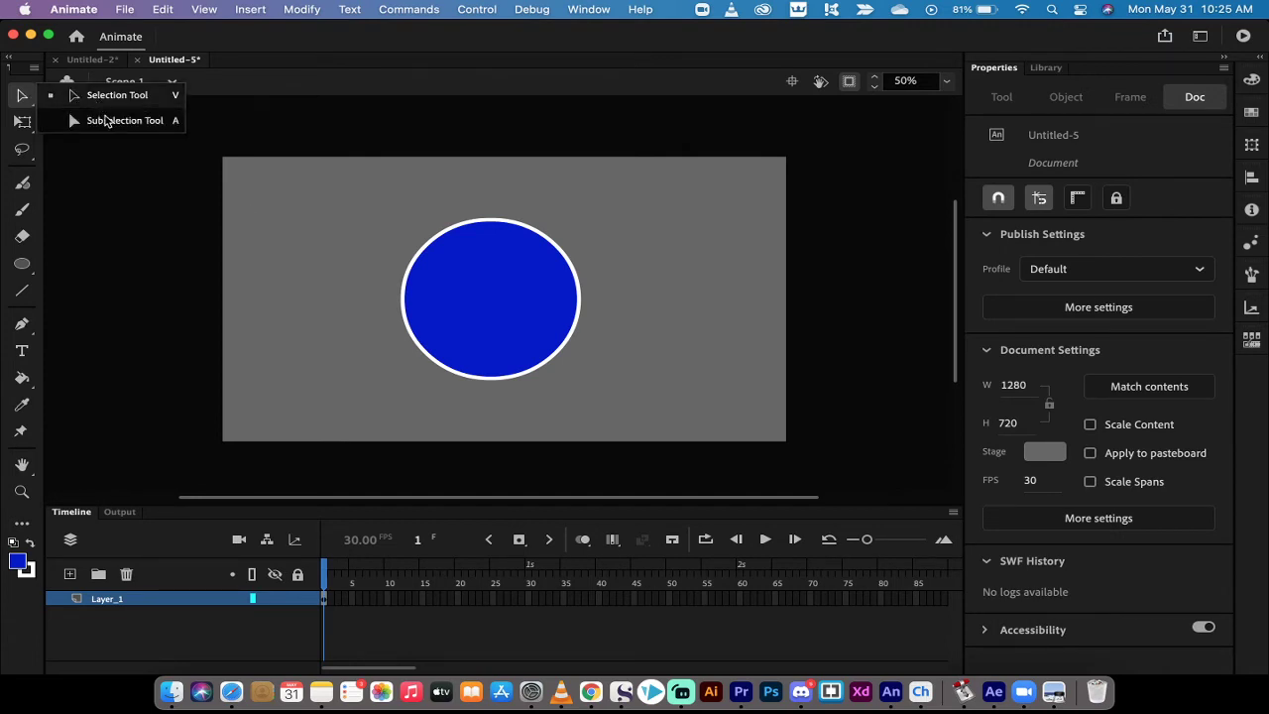
pyautogui.click(105, 120)
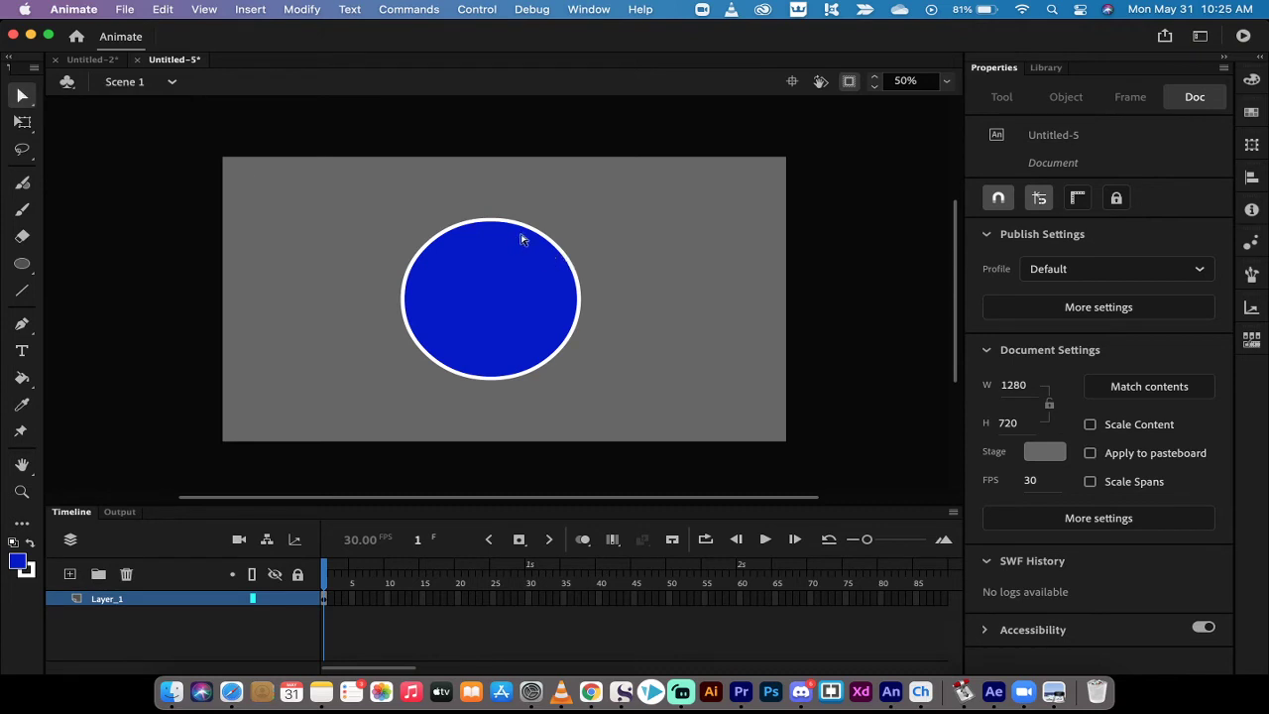
pyautogui.click(944, 87)
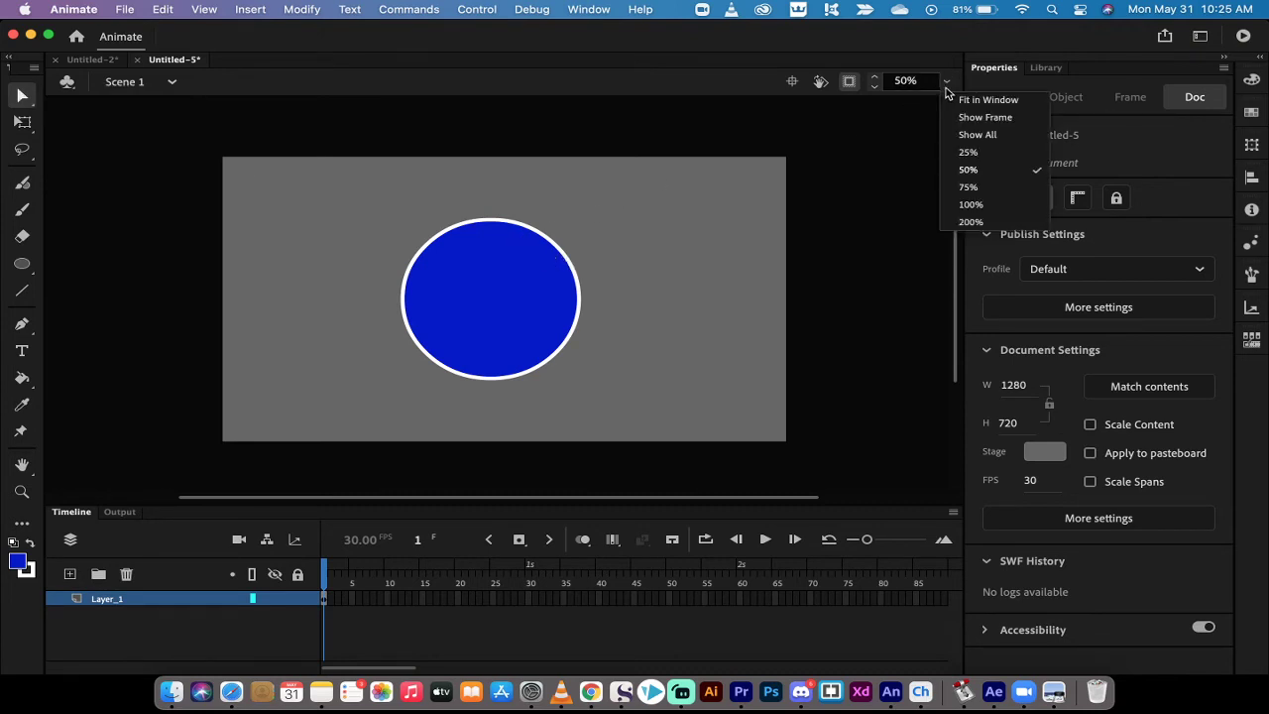
pyautogui.click(969, 187)
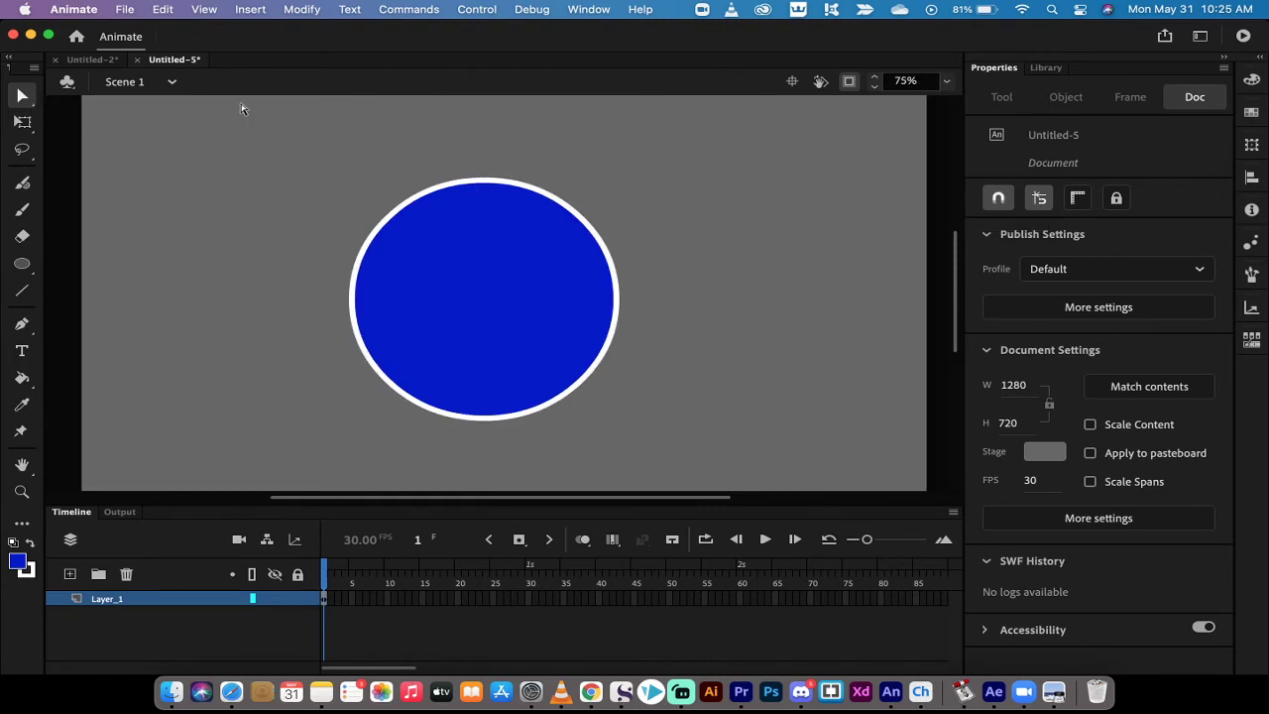
pyautogui.click(513, 186)
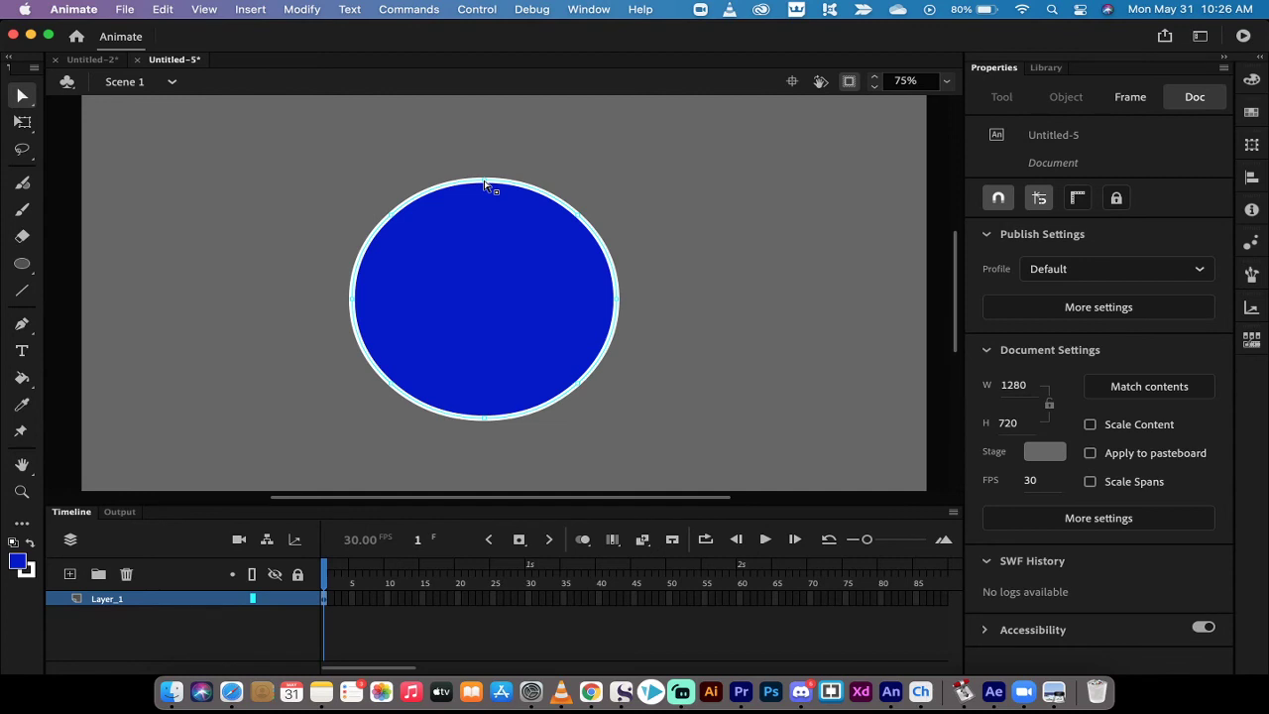
# Drag anchors to raise the top edge, dimple the upper-left, dent the lower-right, and reshape the right edge
pyautogui.click(485, 185)
pyautogui.moveTo(521, 183); pyautogui.dragTo(520, 147)
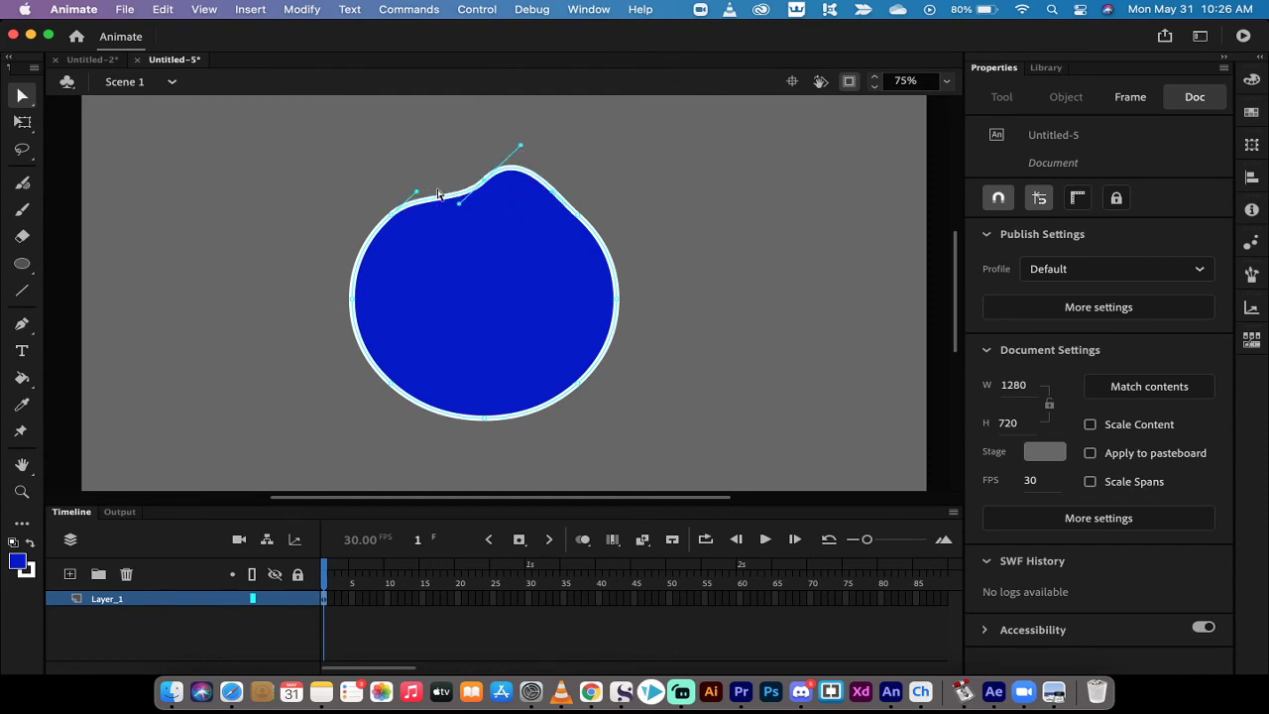
pyautogui.moveTo(417, 191); pyautogui.dragTo(388, 182)
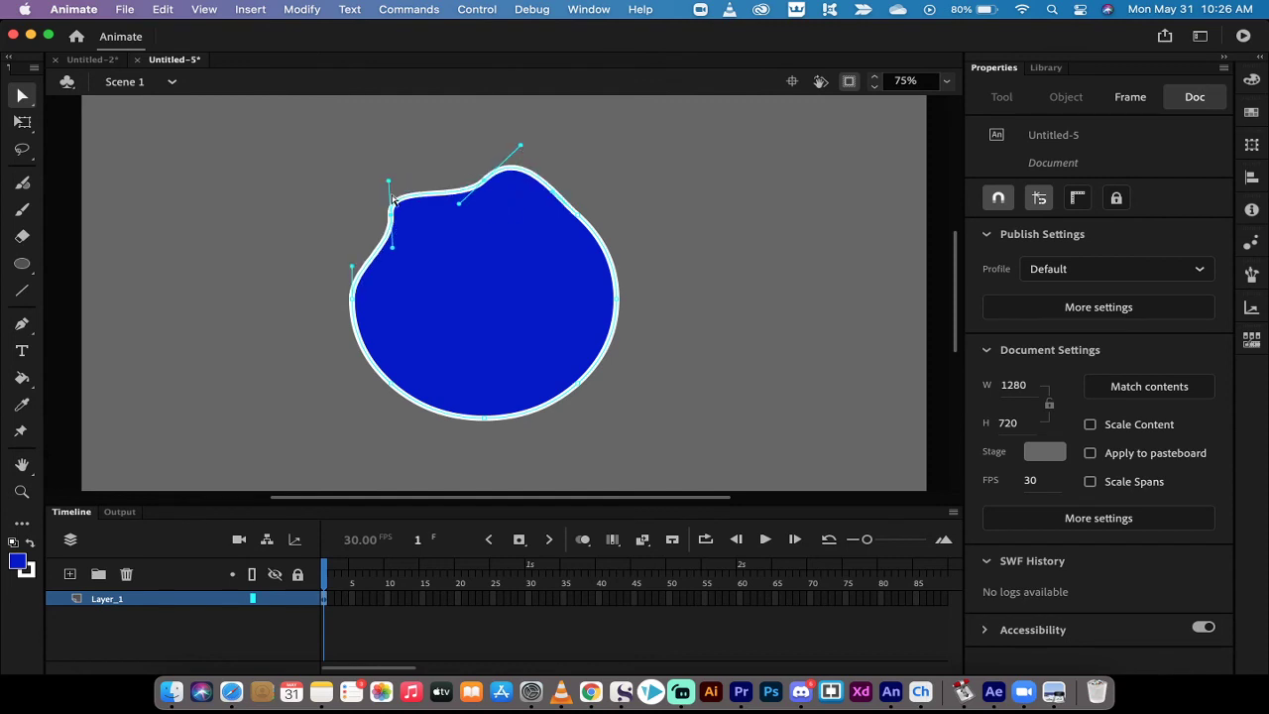
pyautogui.click(484, 420)
pyautogui.moveTo(552, 410); pyautogui.dragTo(570, 425)
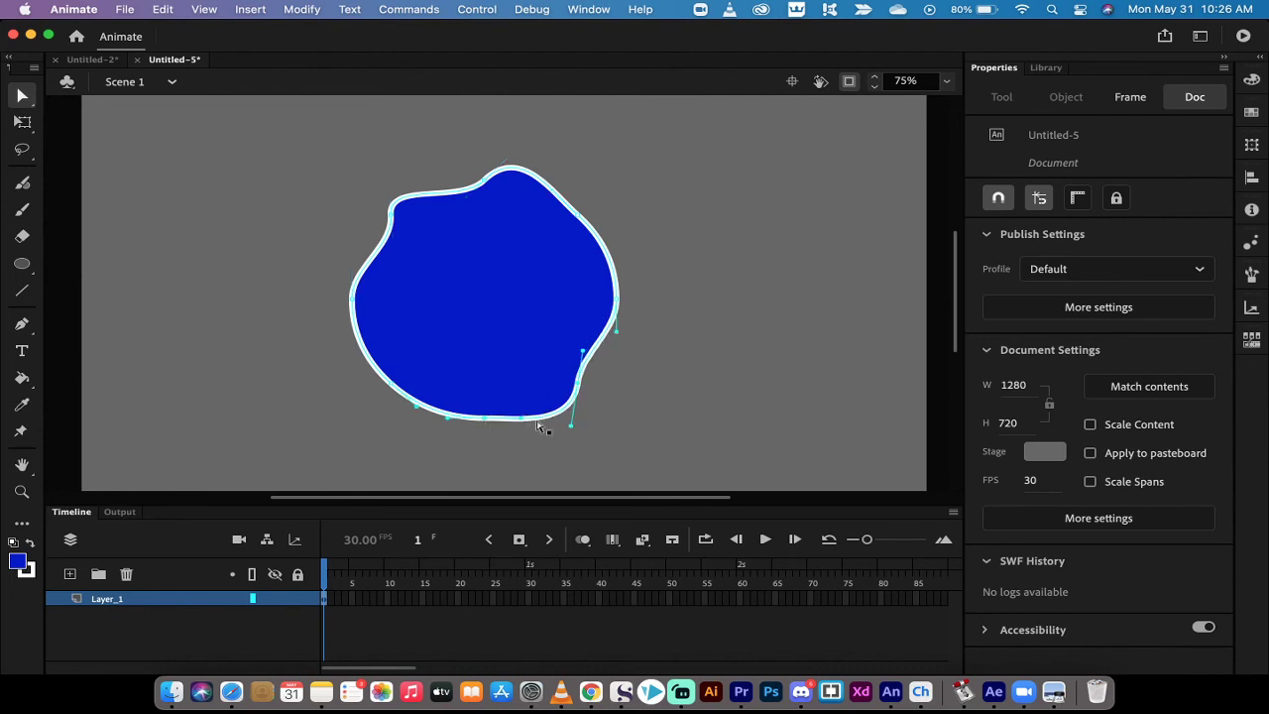
pyautogui.moveTo(616, 331); pyautogui.dragTo(636, 332)
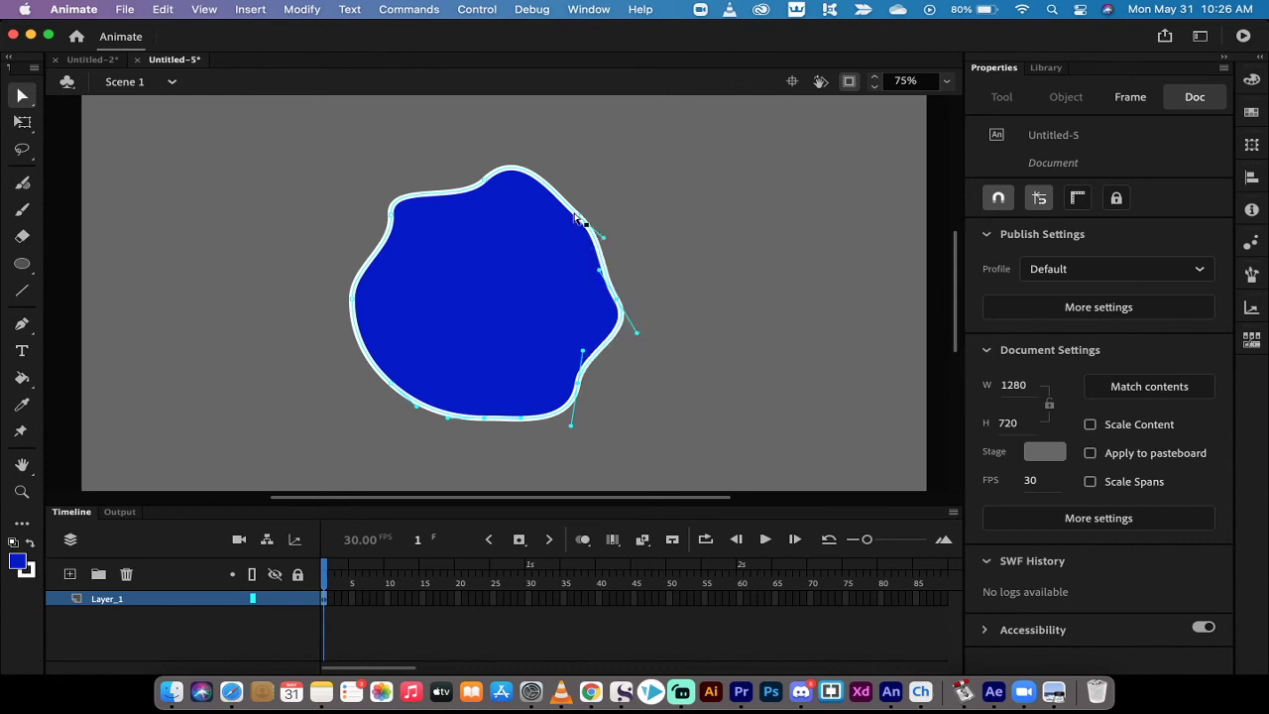
# Pull the top-right anchor up and outward and straighten the blob's right side
pyautogui.click(576, 217)
pyautogui.moveTo(585, 224); pyautogui.dragTo(619, 132)
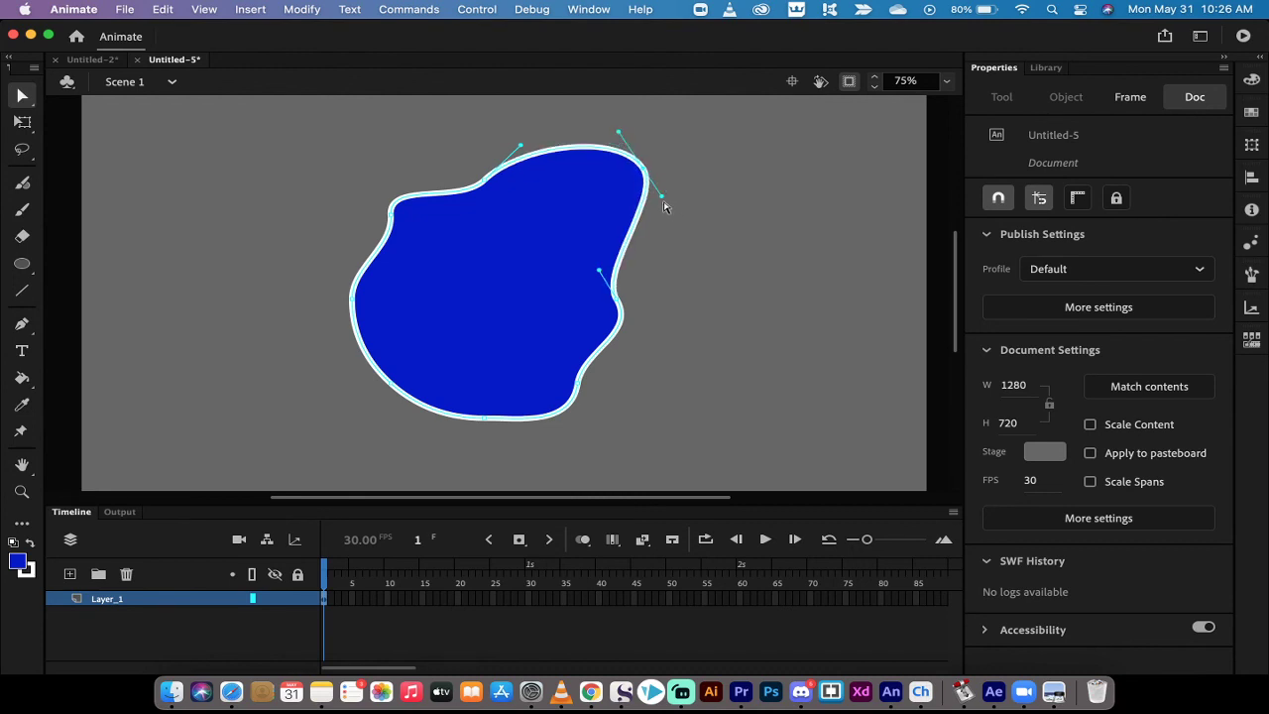
pyautogui.moveTo(663, 198); pyautogui.dragTo(758, 166)
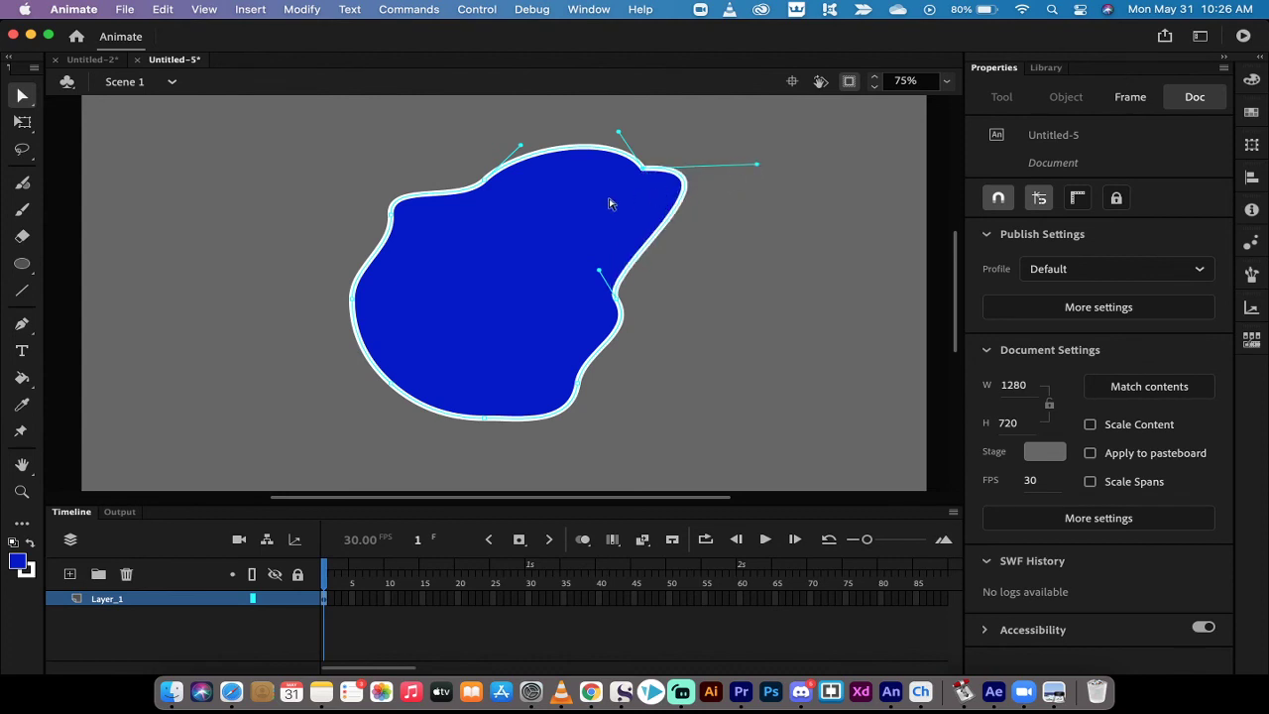